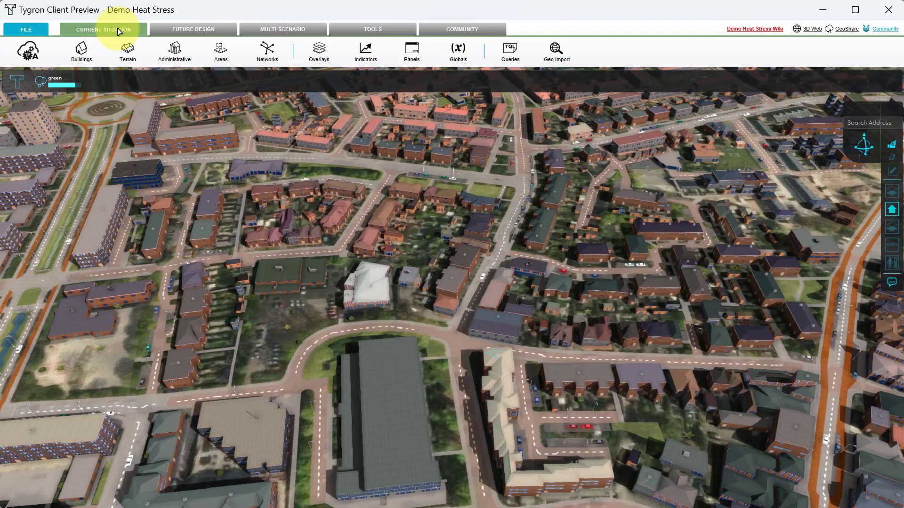
# Add a new cinematic to the project and give it a first key point.
pyautogui.click(362, 32)
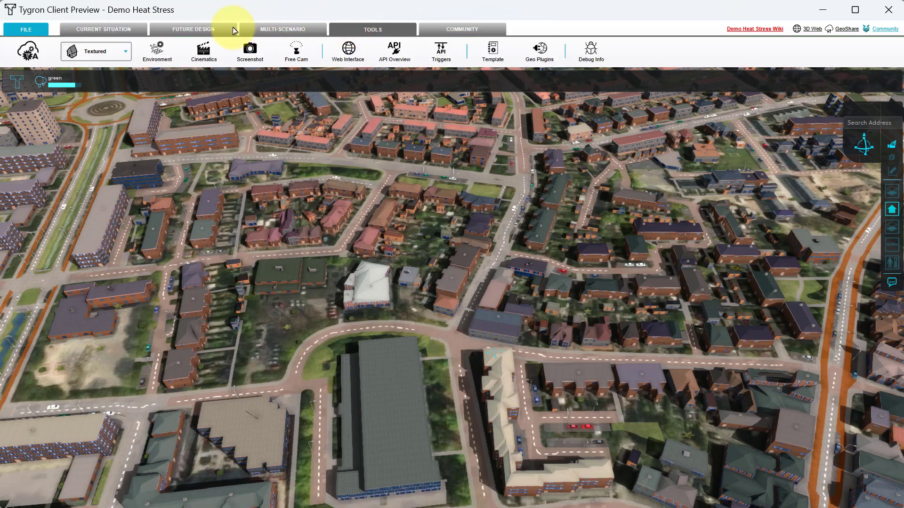
pyautogui.click(203, 49)
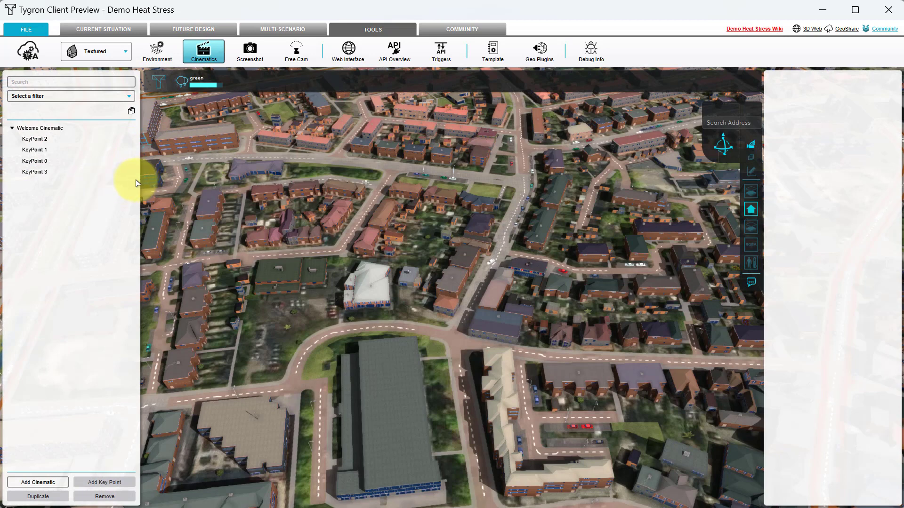
pyautogui.click(45, 482)
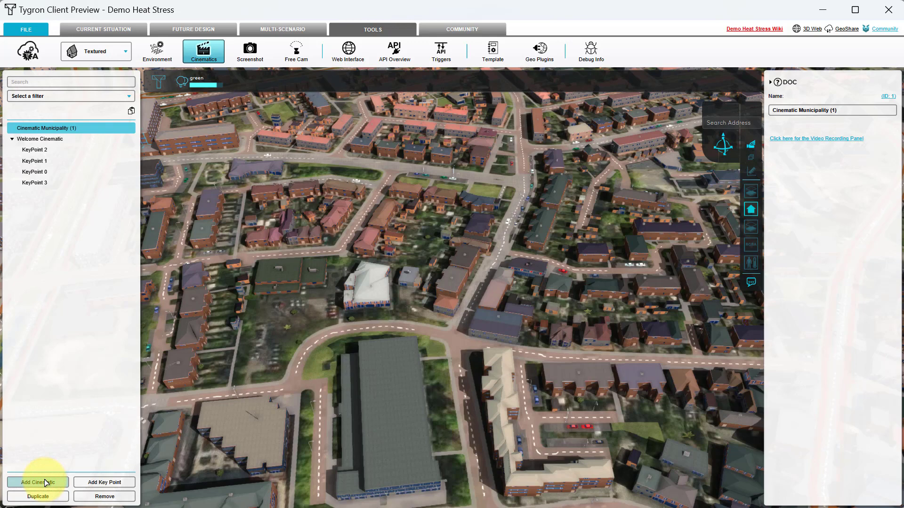
pyautogui.click(93, 482)
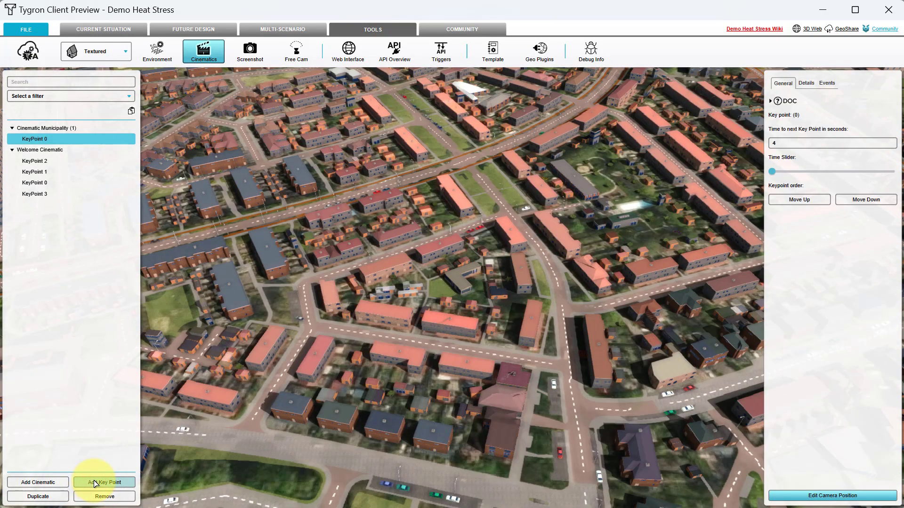
# Set the first key point's camera to a high overview across the city towards the sea horizon and store that position.
pyautogui.click(799, 497)
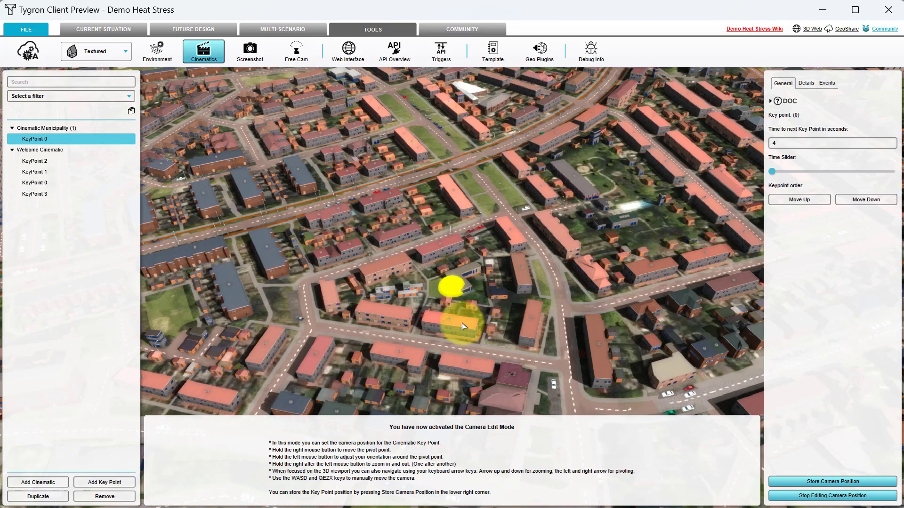
pyautogui.moveTo(462, 323); pyautogui.dragTo(407, 321)
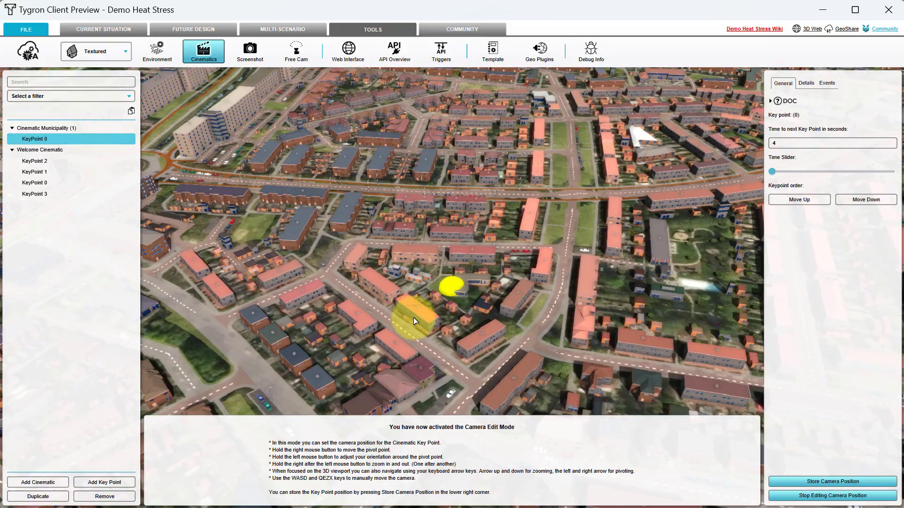
pyautogui.moveTo(454, 323); pyautogui.dragTo(450, 343, button='right')
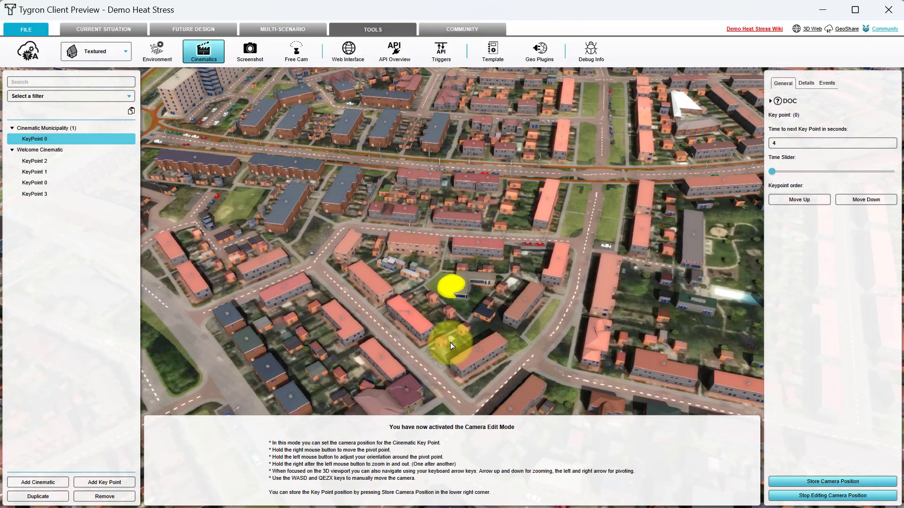
pyautogui.moveTo(451, 342)
pyautogui.mouseDown()
pyautogui.moveTo(460, 298)
pyautogui.moveTo(546, 254)
pyautogui.mouseUp()
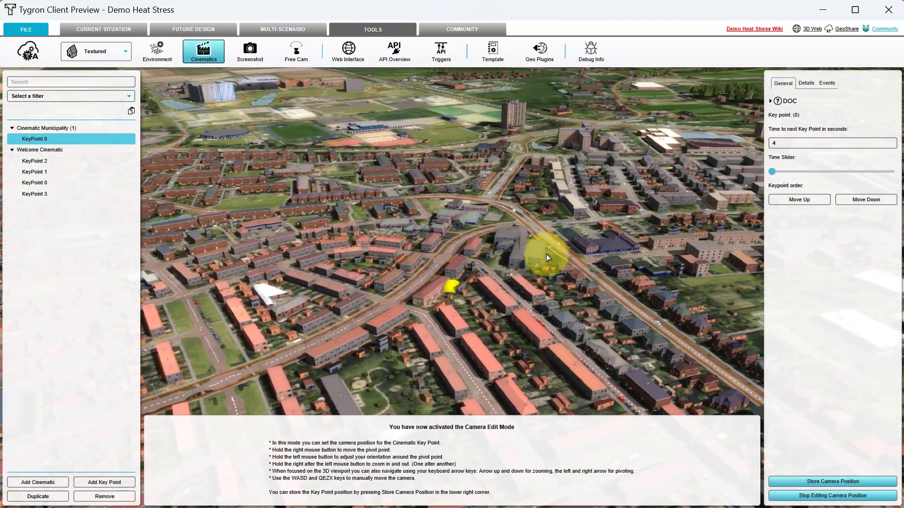
pyautogui.moveTo(545, 291); pyautogui.dragTo(428, 280, button='right')
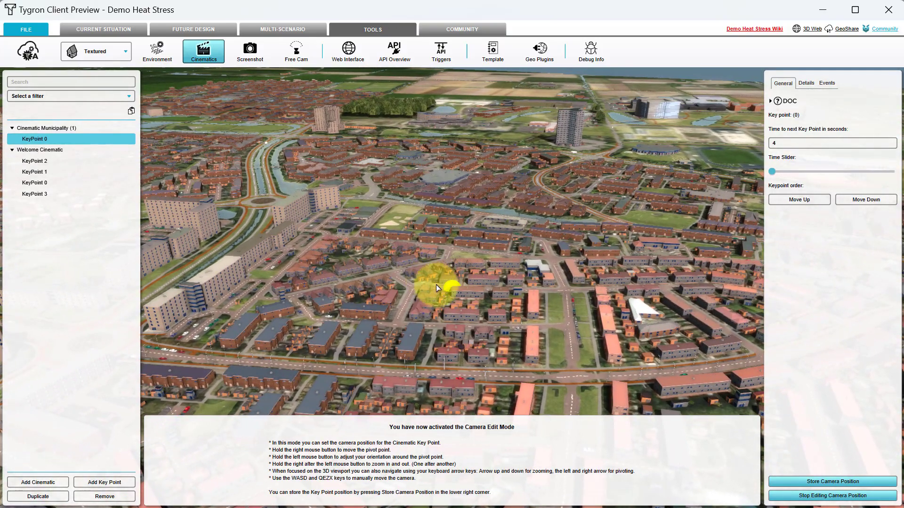
pyautogui.moveTo(453, 301)
pyautogui.mouseDown()
pyautogui.moveTo(451, 368)
pyautogui.moveTo(442, 290)
pyautogui.mouseUp()
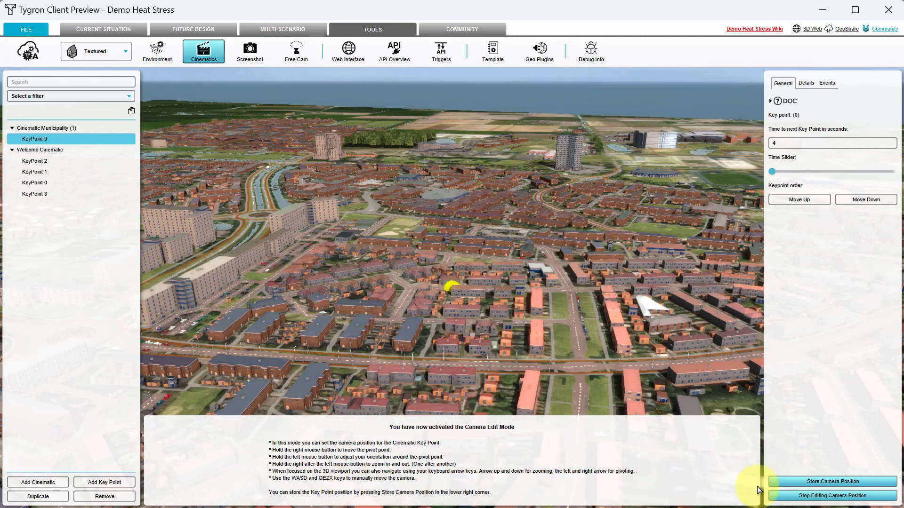
pyautogui.click(783, 487)
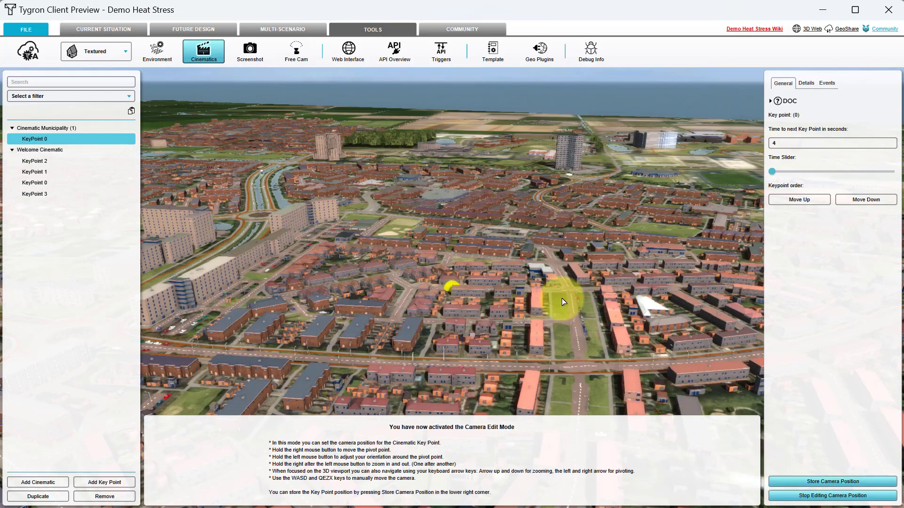
# Add a second key point with a closer view of the roundabout and apartment blocks, and reselect KeyPoint 0.
pyautogui.moveTo(550, 294); pyautogui.dragTo(585, 378)
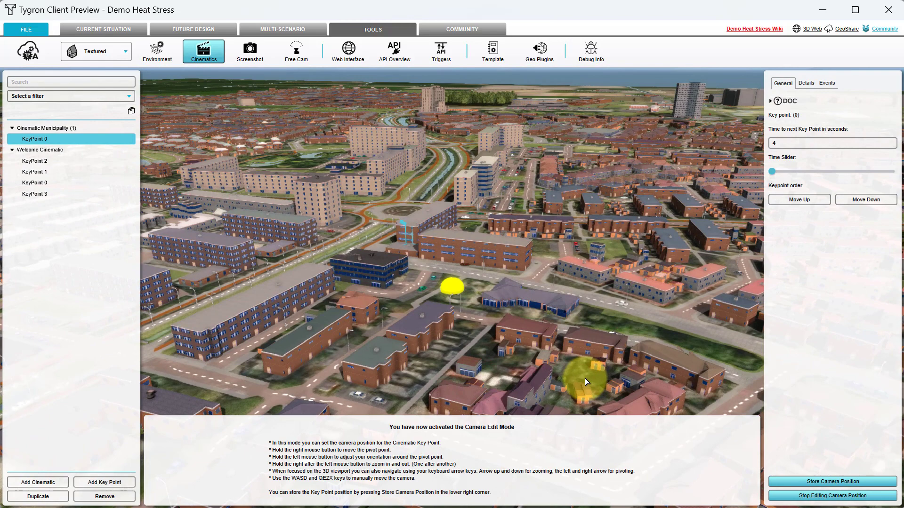
pyautogui.click(117, 483)
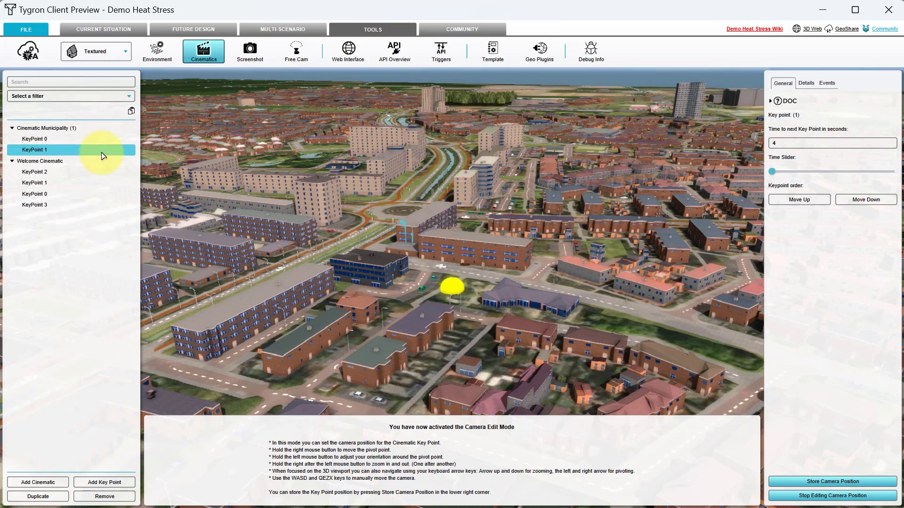
pyautogui.click(35, 140)
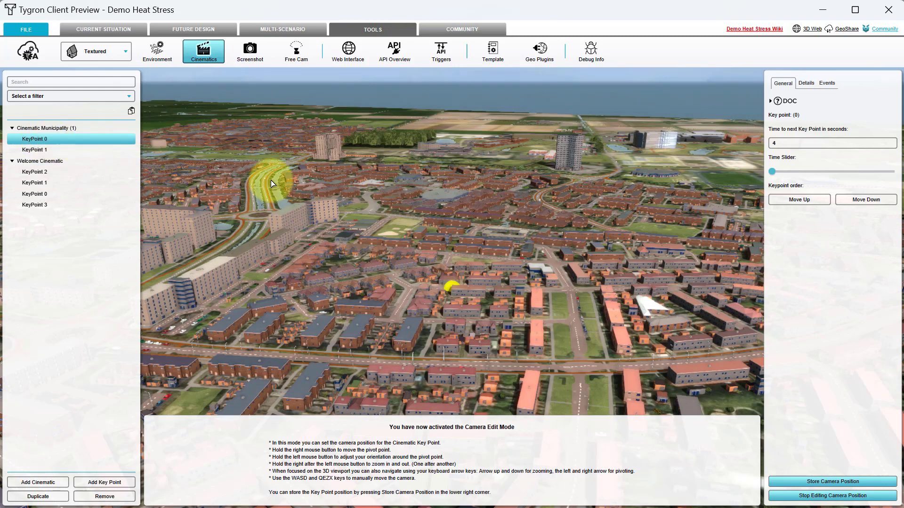
# Leave camera position editing and play the Cinematic Municipality (1) cinematic.
pyautogui.click(790, 496)
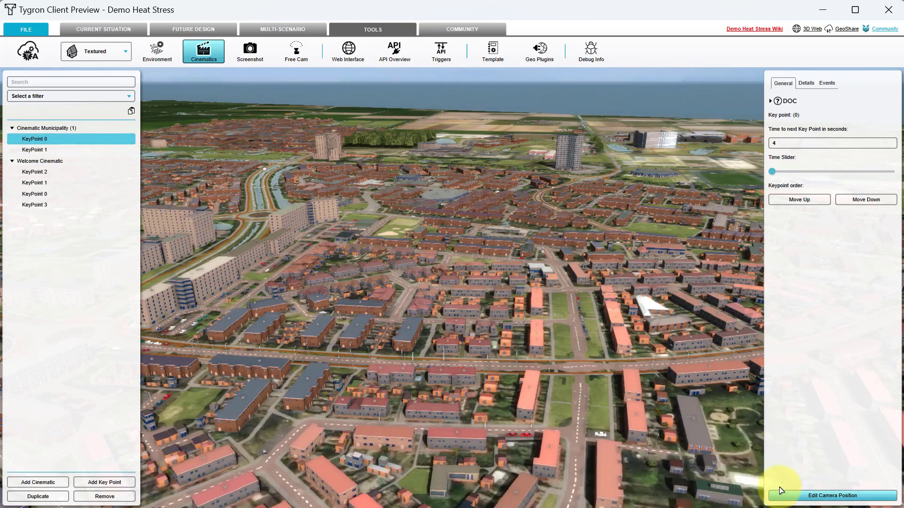
pyautogui.click(66, 129)
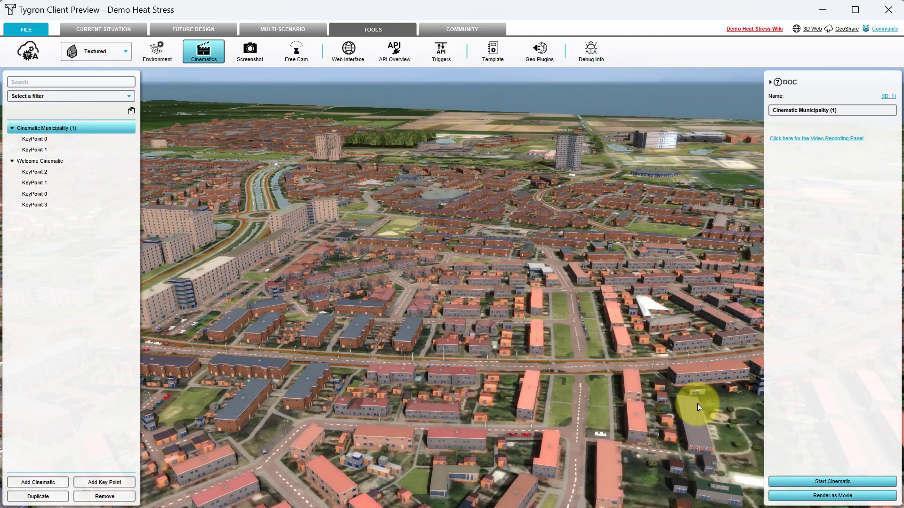
pyautogui.click(796, 481)
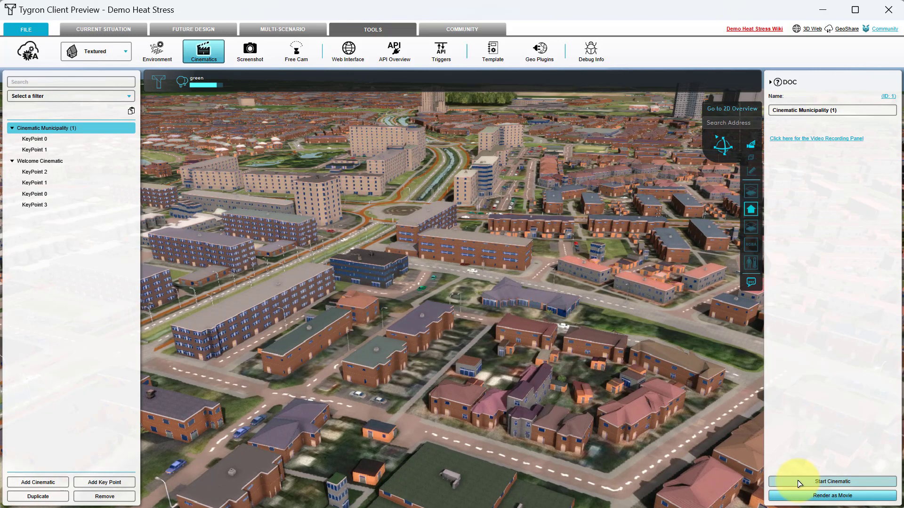
# Give KeyPoint 0 the description "This is a cinematic text" and preview the cinematic with it.
pyautogui.click(32, 139)
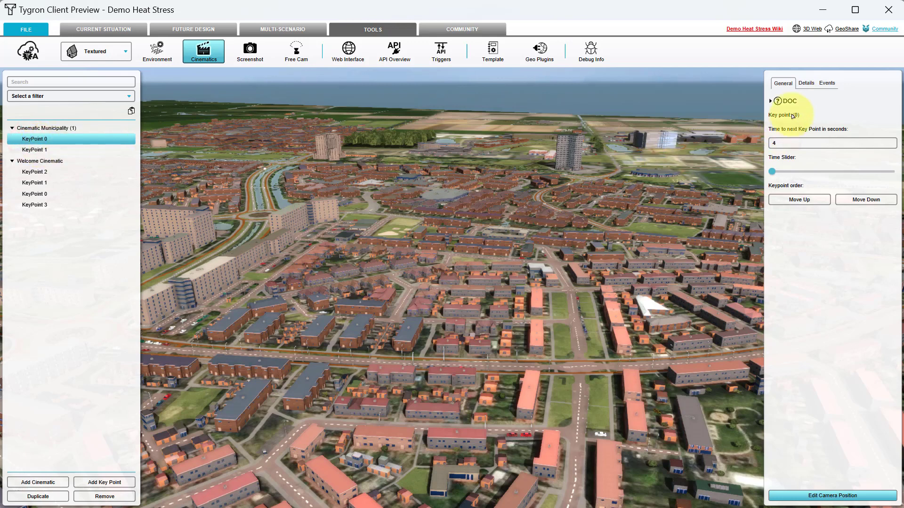
pyautogui.click(805, 84)
pyautogui.click(813, 132)
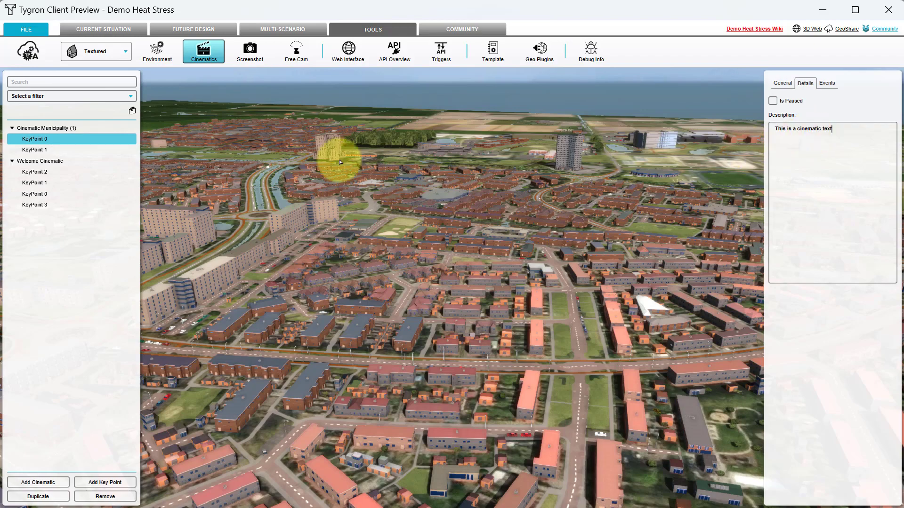
pyautogui.click(66, 128)
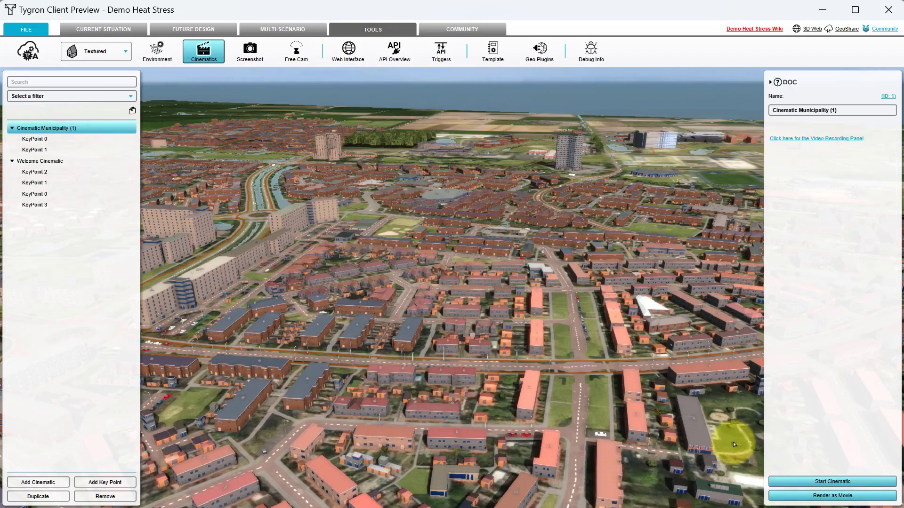
pyautogui.click(781, 481)
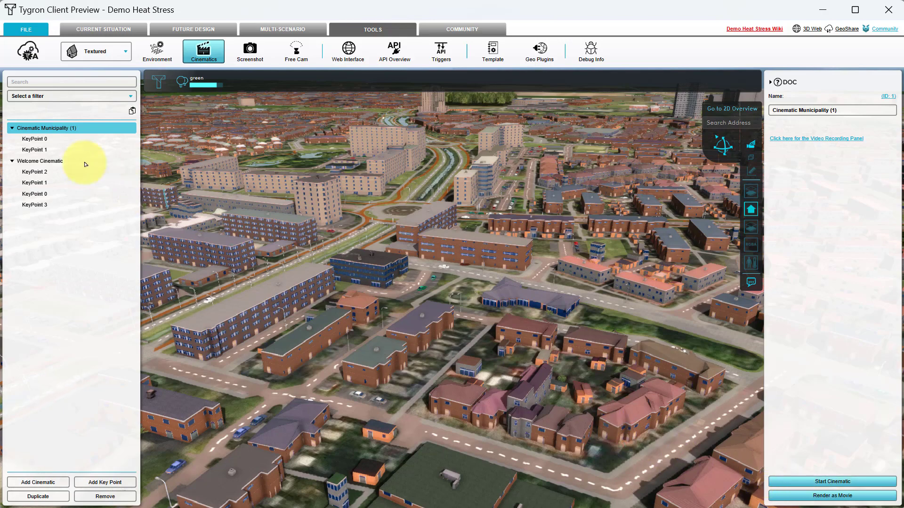
# Make the cinematic pause at KeyPoint 0 and play it, continuing past the pause to the end.
pyautogui.click(41, 140)
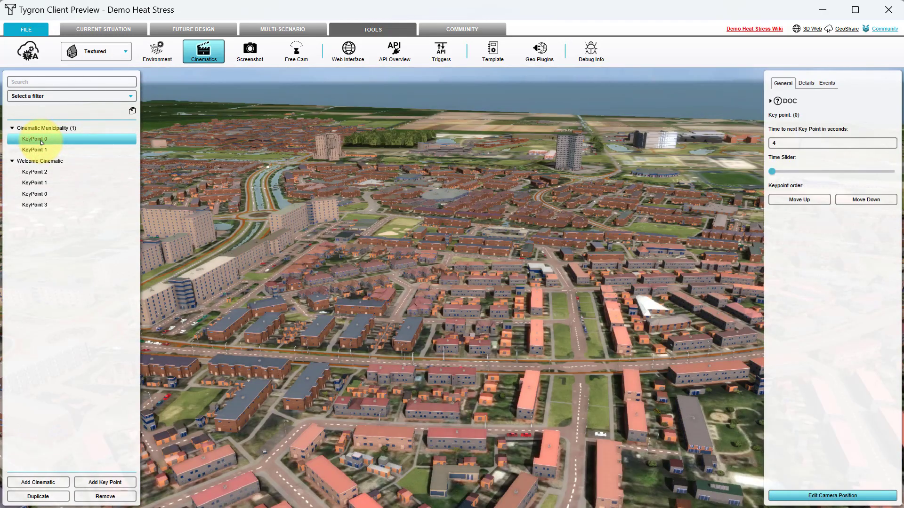
pyautogui.click(806, 84)
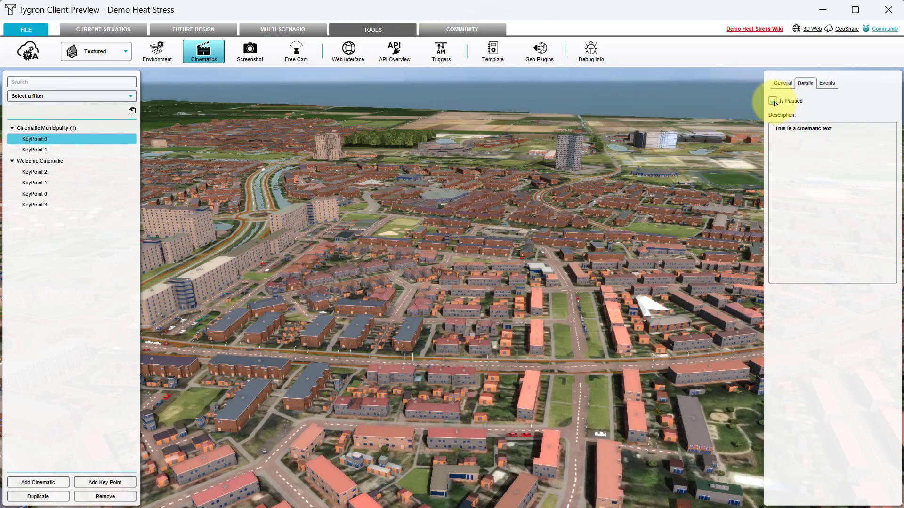
pyautogui.click(50, 128)
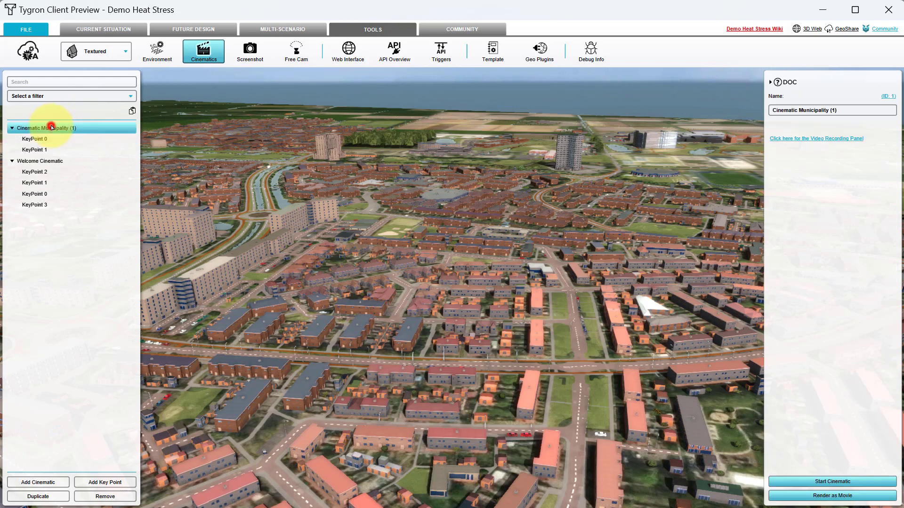
pyautogui.click(775, 480)
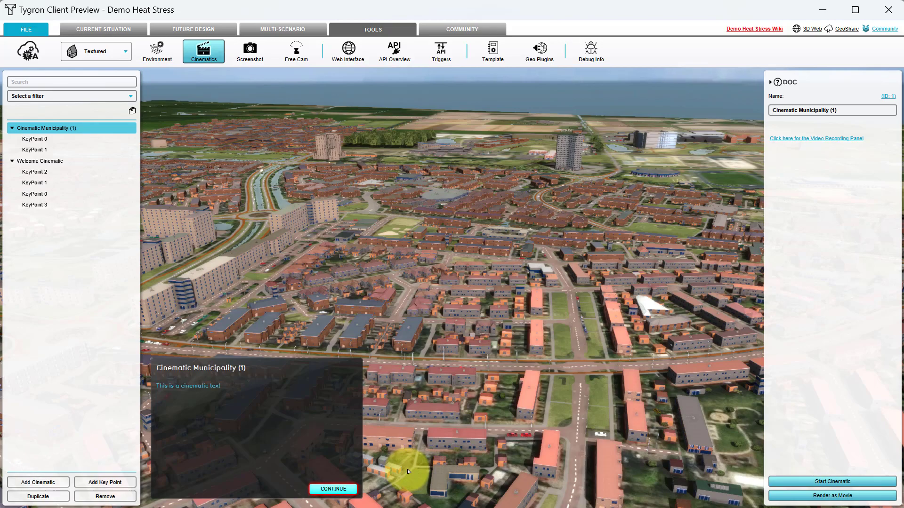
pyautogui.click(333, 489)
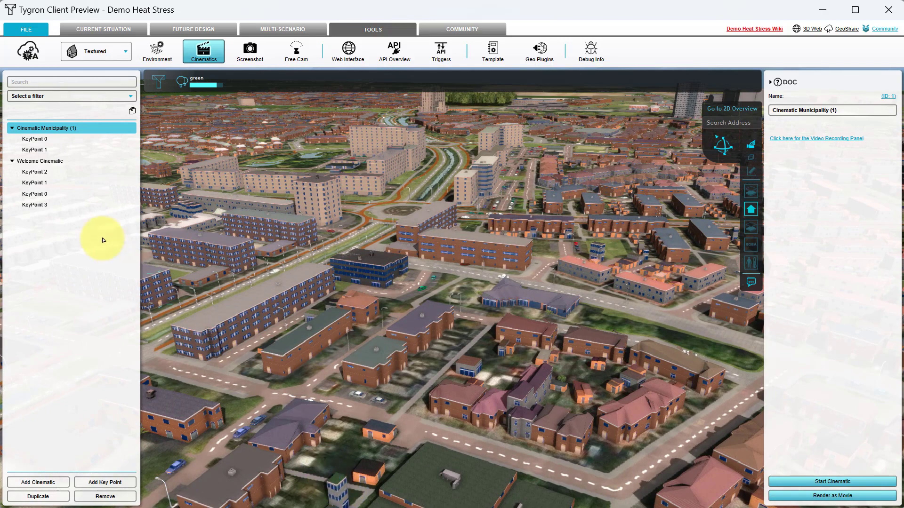
# Set KeyPoint 0's time to the next key point to 8 seconds.
pyautogui.click(37, 139)
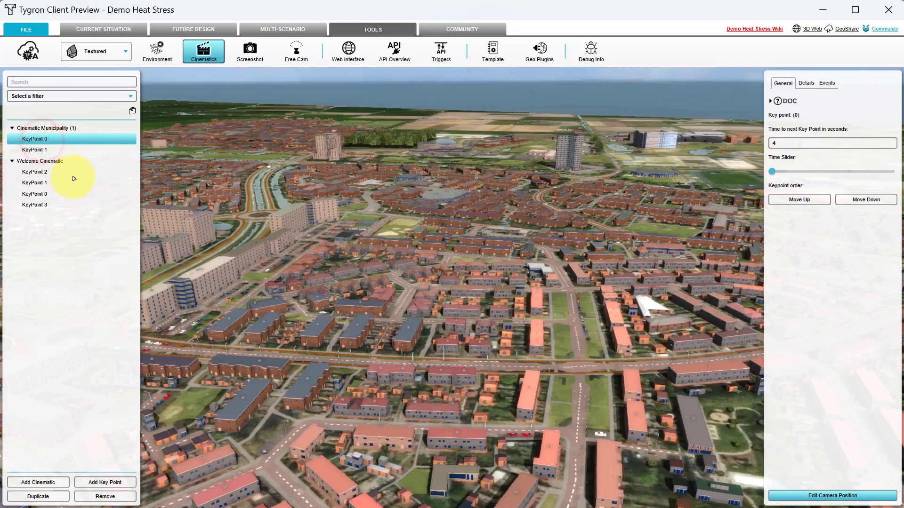
pyautogui.click(793, 143)
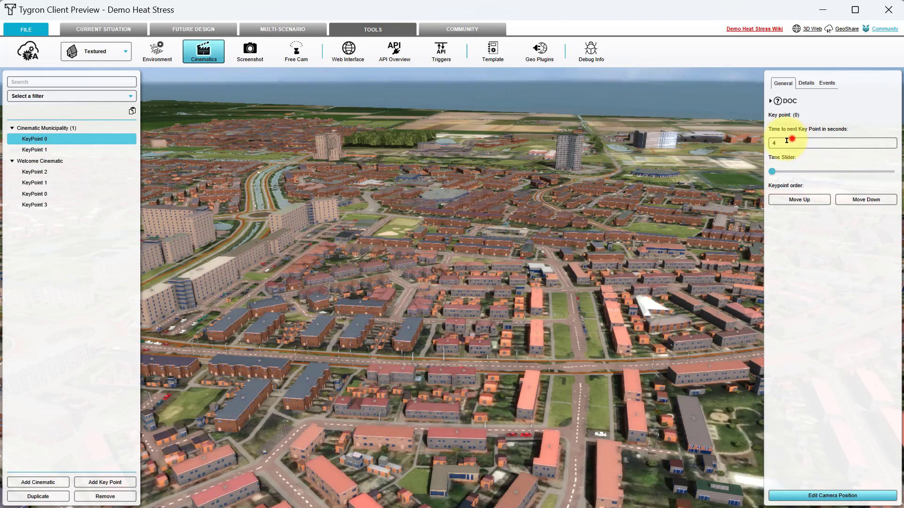
pyautogui.doubleClick(787, 141)
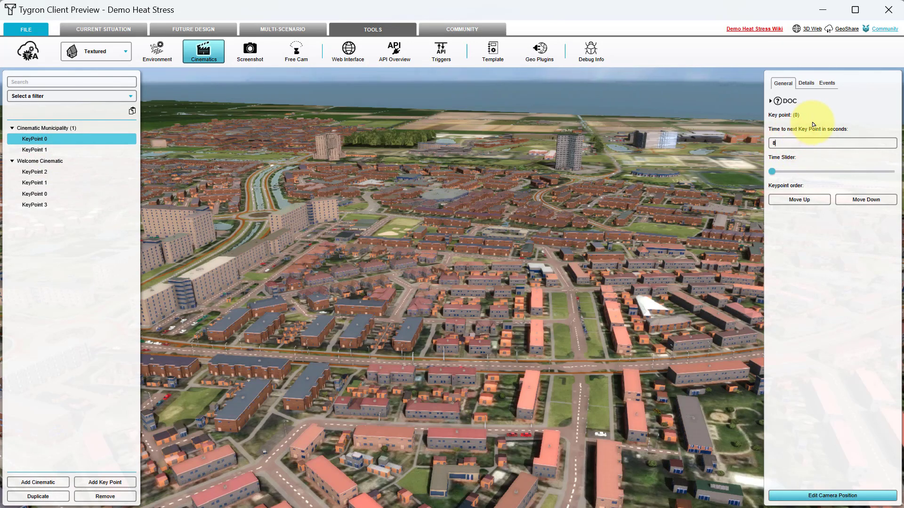
pyautogui.moveTo(775, 174)
pyautogui.mouseDown()
pyautogui.moveTo(893, 176)
pyautogui.moveTo(775, 176)
pyautogui.mouseUp()
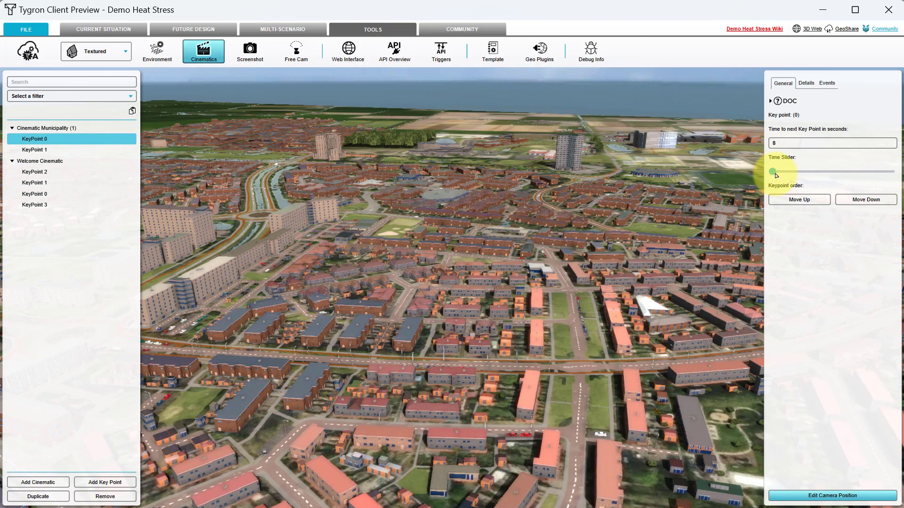
# Move KeyPoint 0 one place down in the key point order and back up again.
pyautogui.click(858, 200)
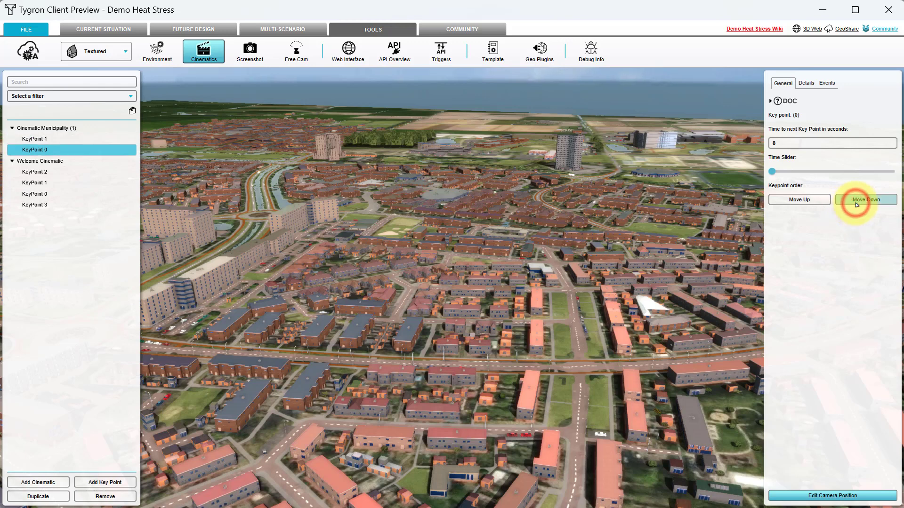
pyautogui.click(806, 202)
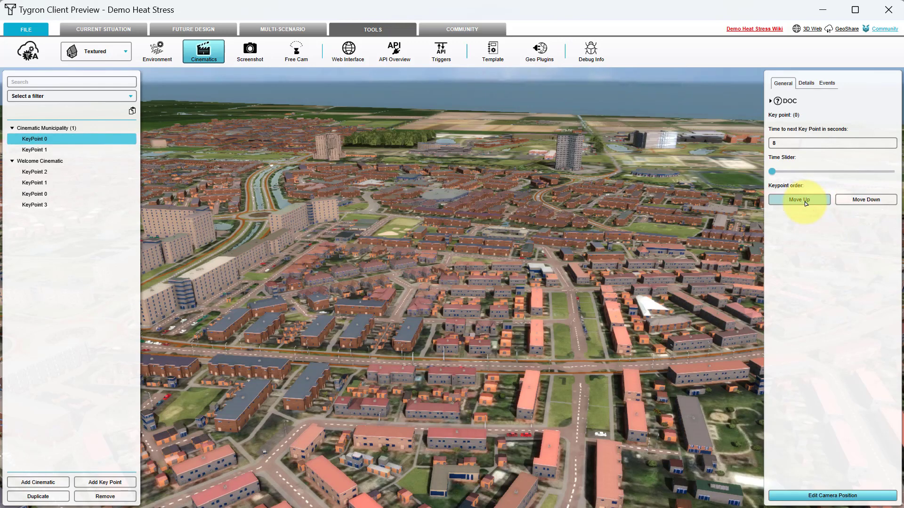
# Open the event bundles of KeyPoint 0.
pyautogui.click(826, 85)
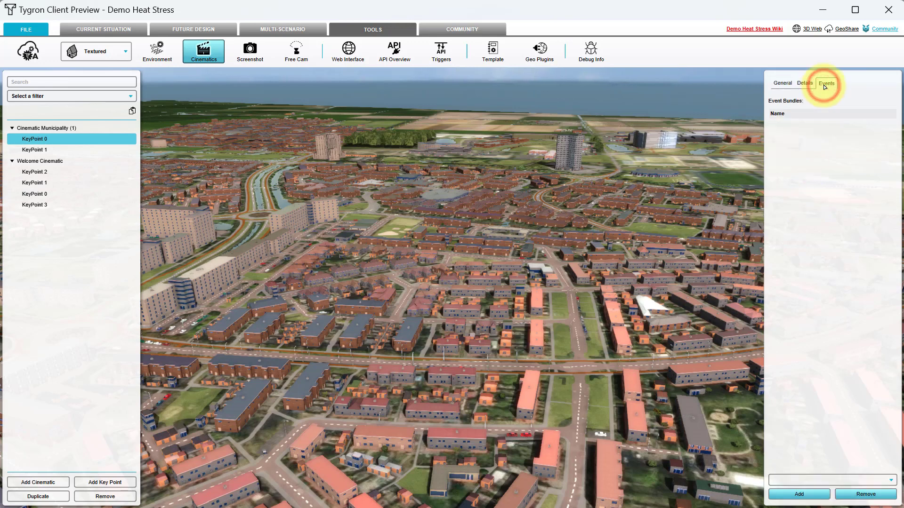